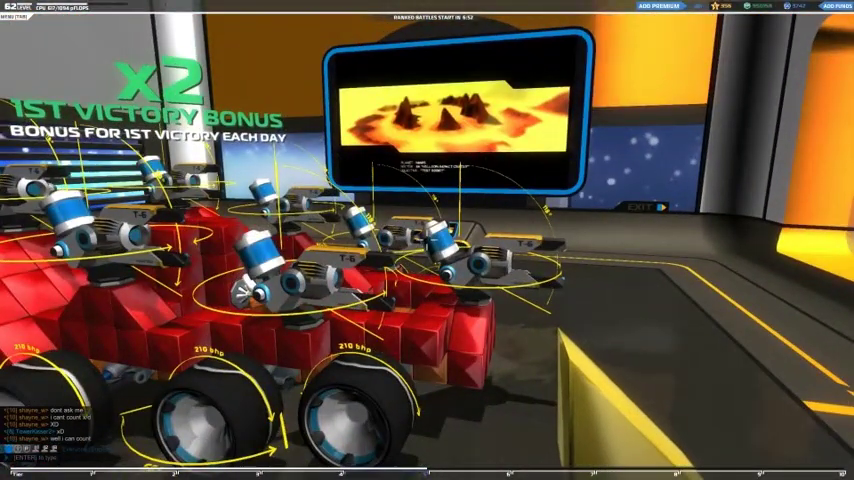
# - Queue the red medic robot for a standard battle and wait for matchmaking
pyautogui.press('e')
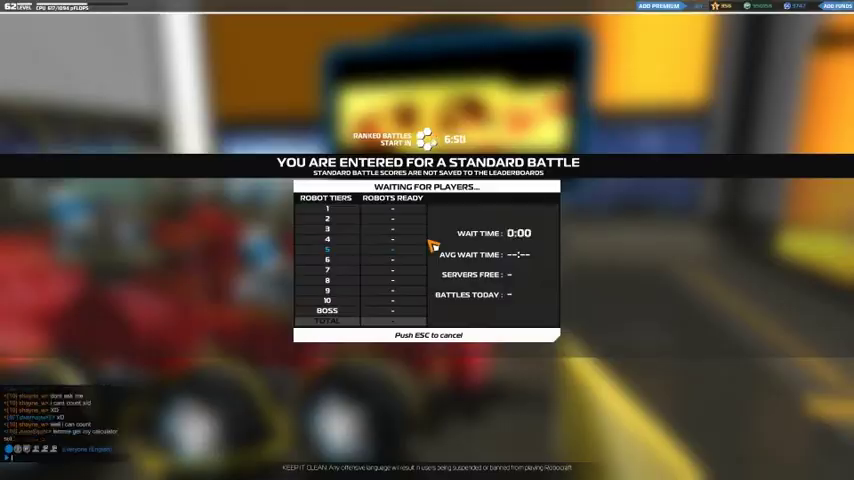